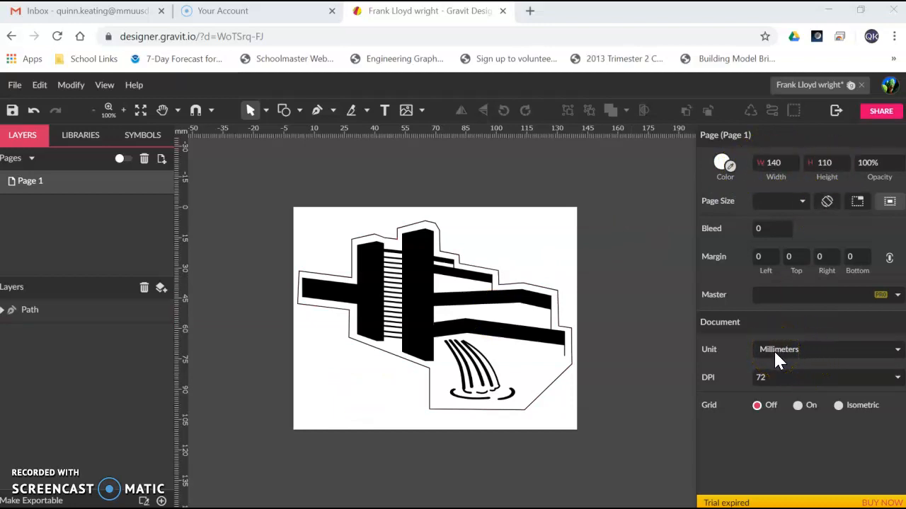
Set the document's resolution to 300 DPI.
click(783, 163)
click(828, 166)
click(898, 378)
click(832, 450)
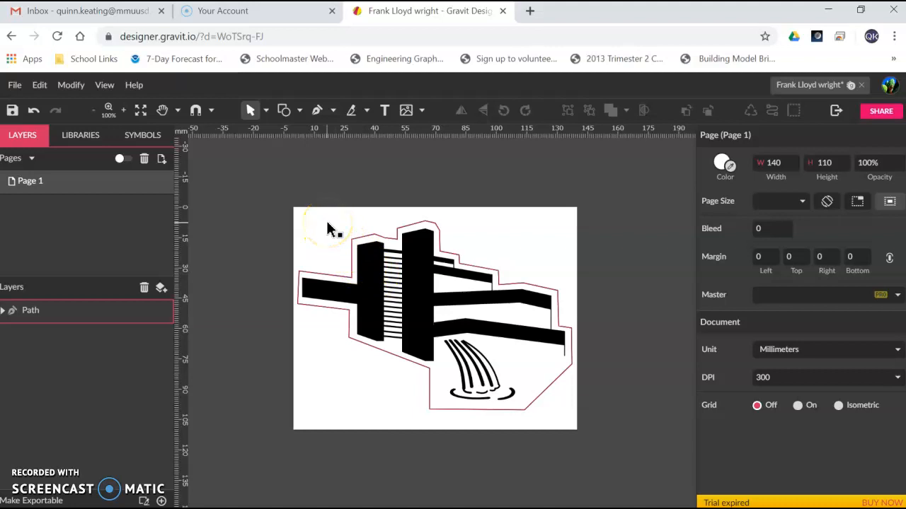
Select all of the house artwork, including its outline, and group it into a single object.
click(279, 194)
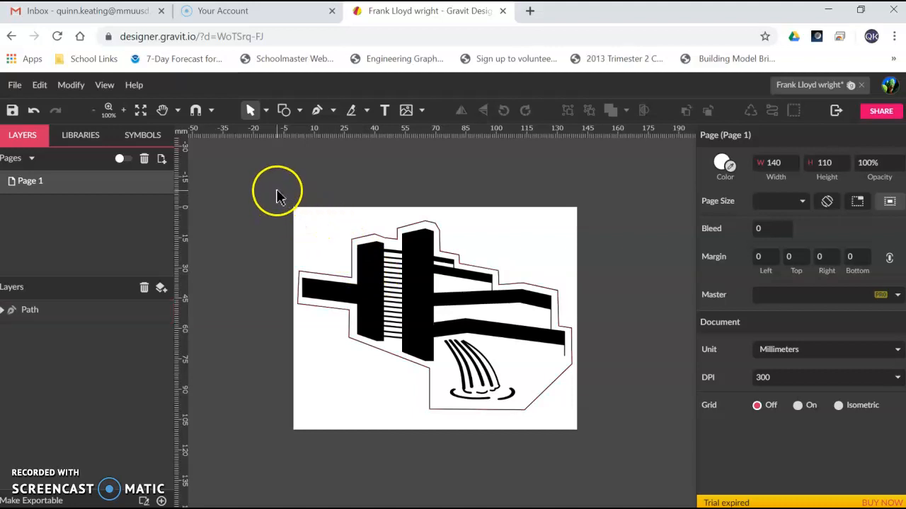
mouse_move(277, 190)
mouse_down()
mouse_move(344, 285)
mouse_move(461, 404)
mouse_move(607, 463)
mouse_up()
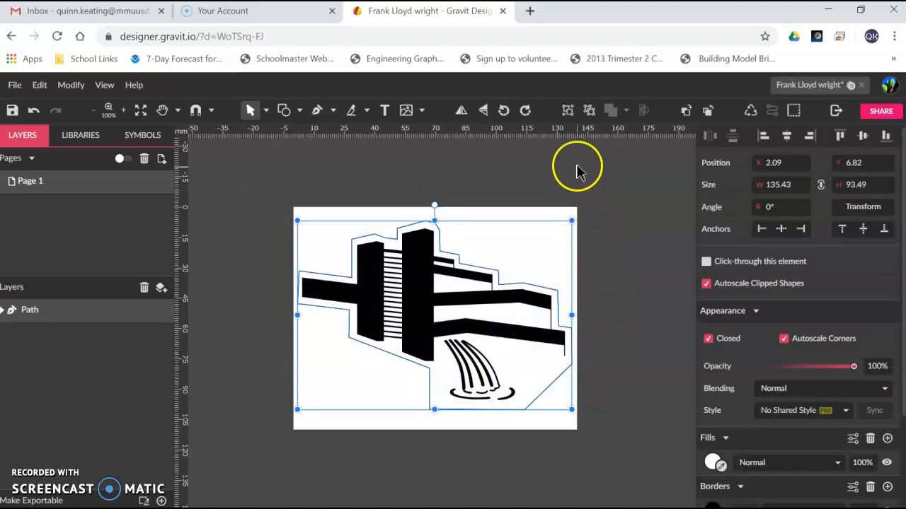
click(567, 111)
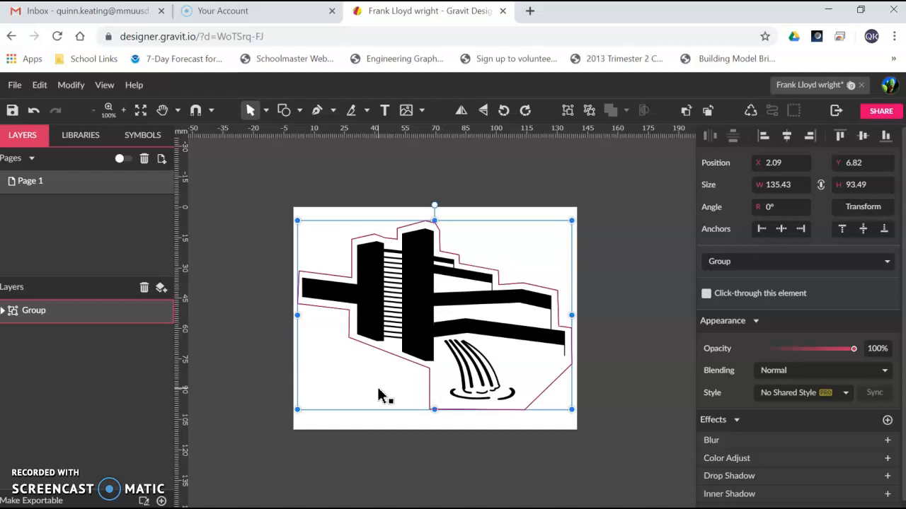
mouse_move(381, 390)
mouse_down()
mouse_move(415, 354)
mouse_move(425, 315)
mouse_up()
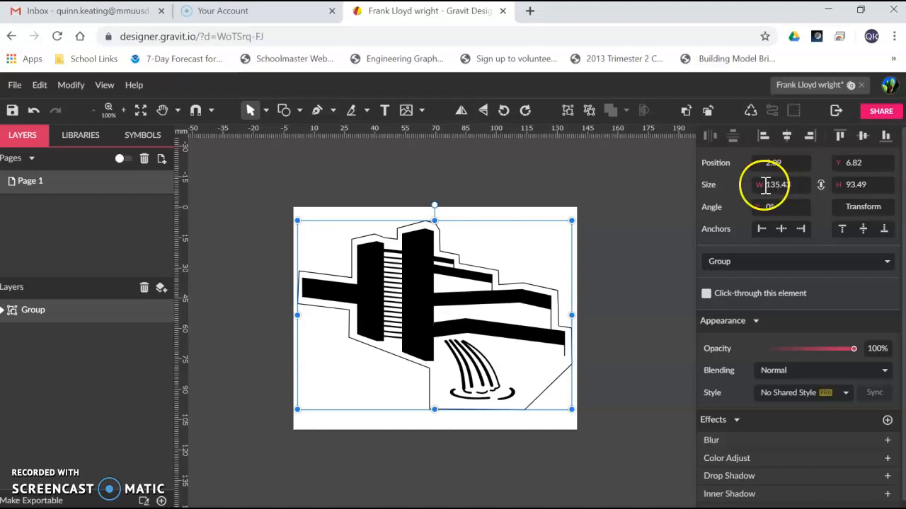
Set the group's width to 1000 mm with its width-to-height ratio locked.
click(821, 185)
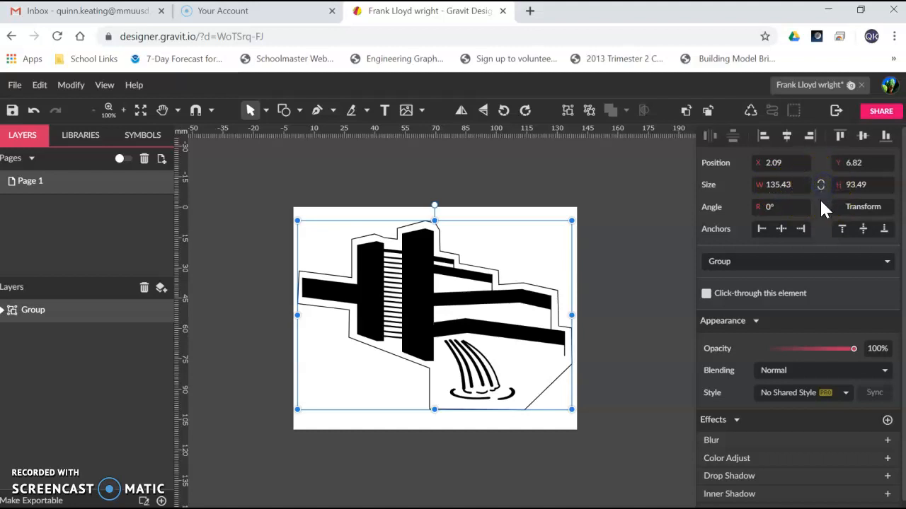
drag(796, 185, 758, 184)
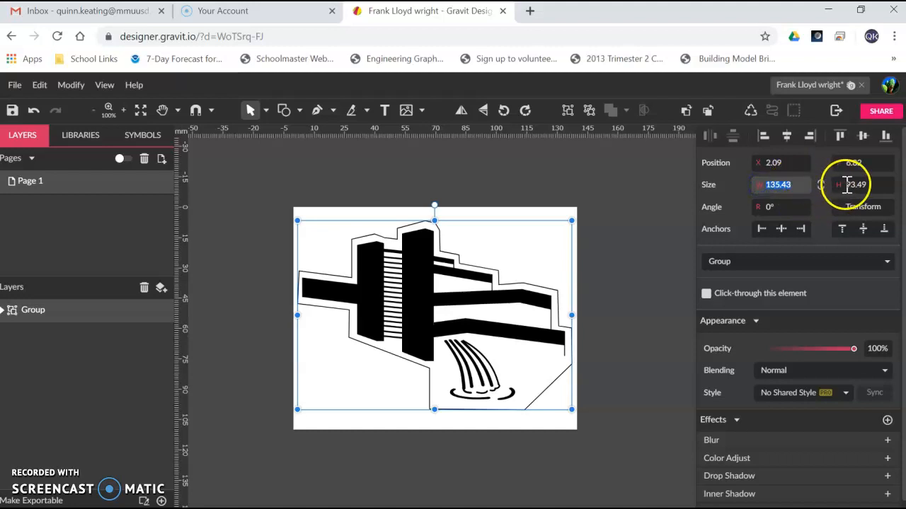
click(820, 185)
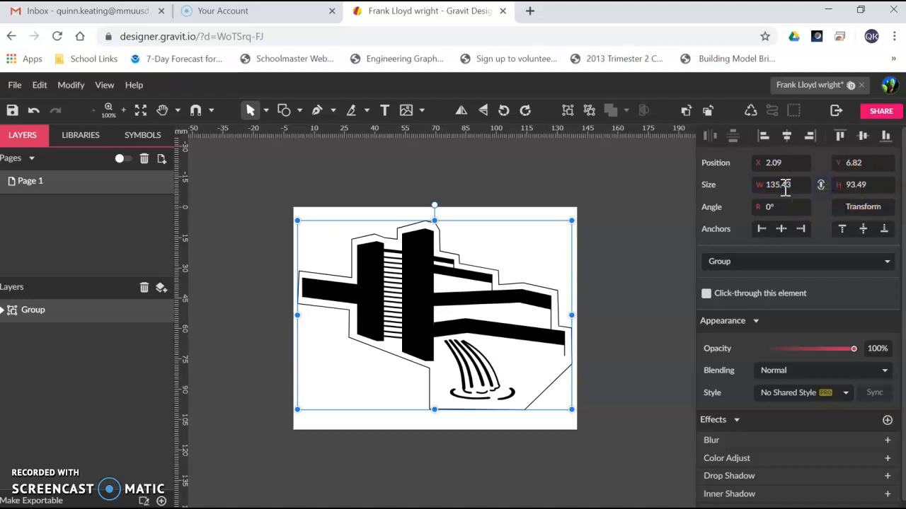
click(847, 185)
click(818, 191)
click(756, 185)
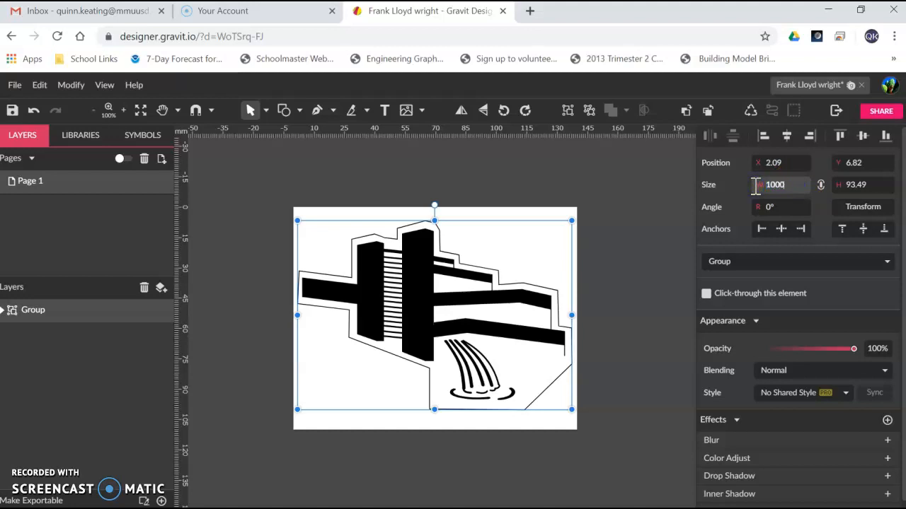
key(Return)
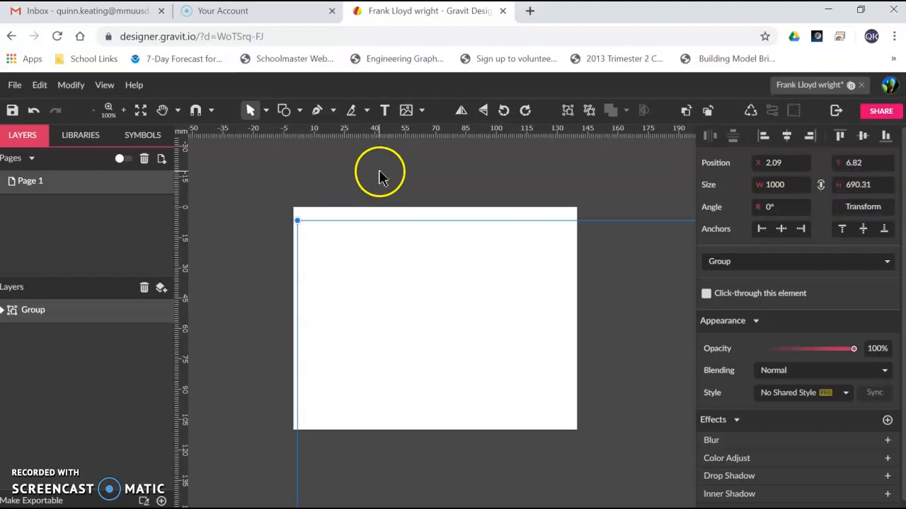
Deselect the group and fit the page size to the enlarged artwork.
click(318, 177)
drag(295, 255, 479, 225)
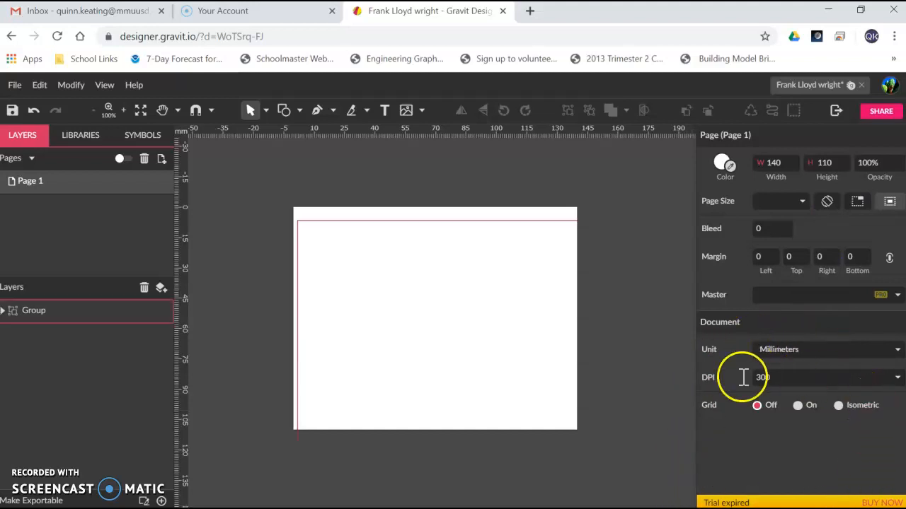
click(856, 200)
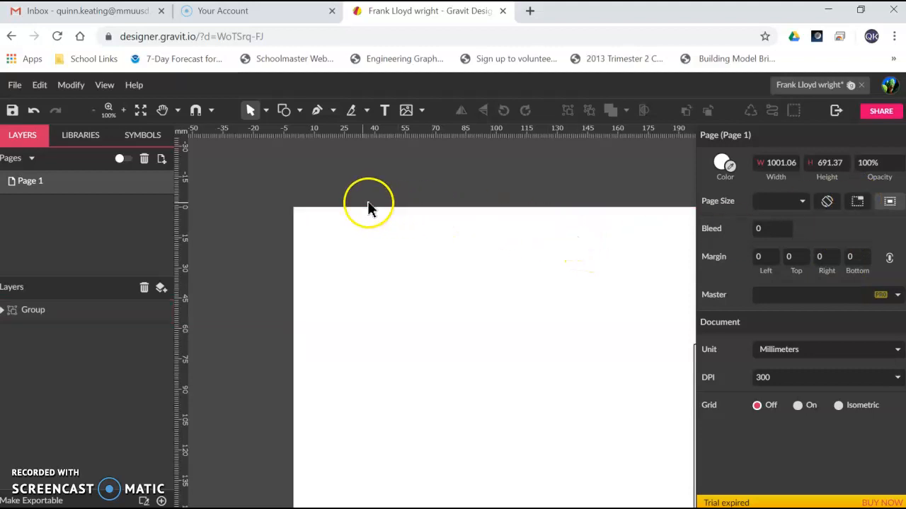
Examine the whole enlarged drawing and how its outline sits against the page edges.
click(140, 113)
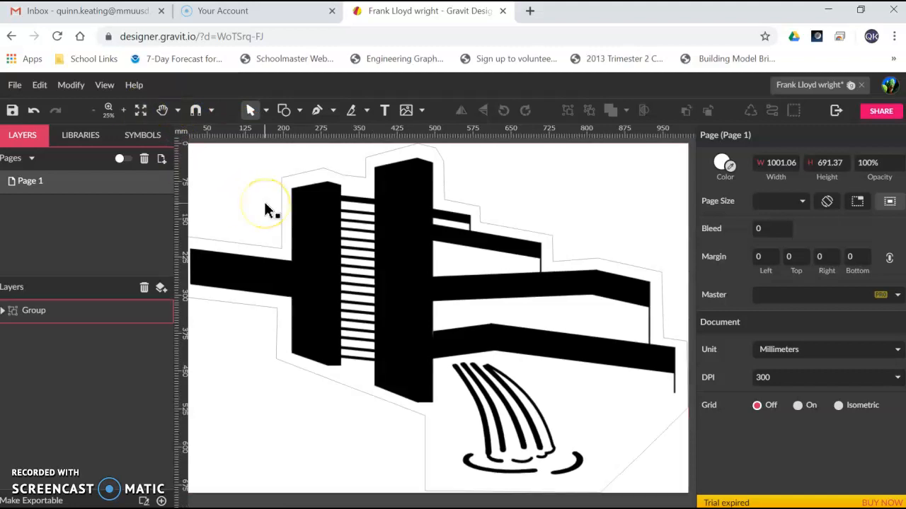
scroll(265, 208, down, 2)
drag(268, 209, 385, 253)
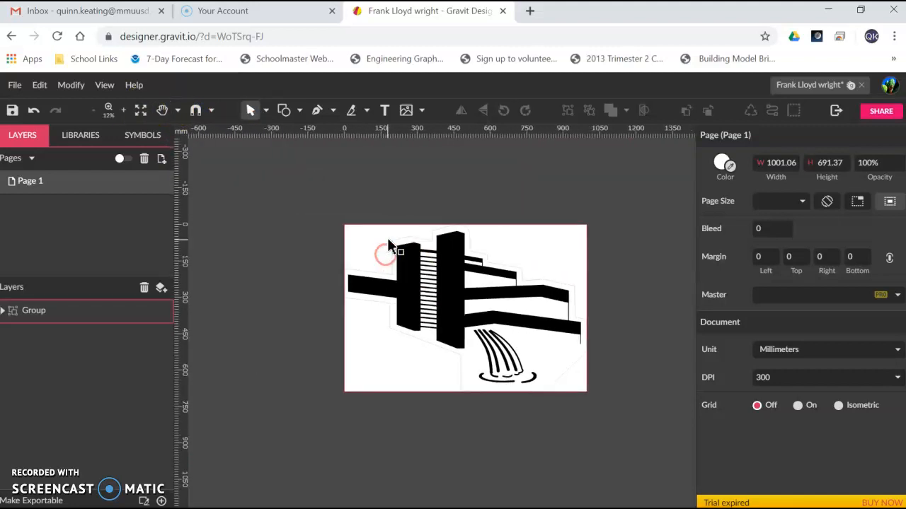
scroll(329, 308, up, 1)
scroll(333, 305, down, 1)
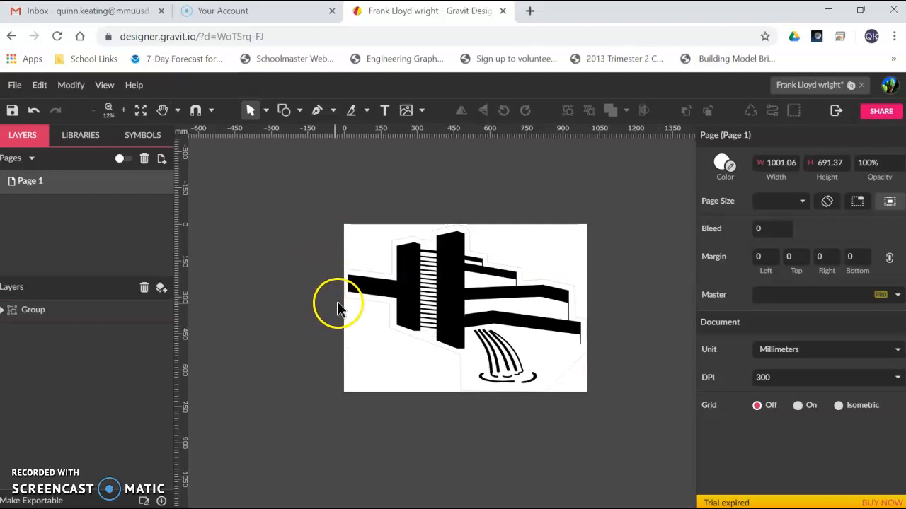
scroll(344, 302, up, 2)
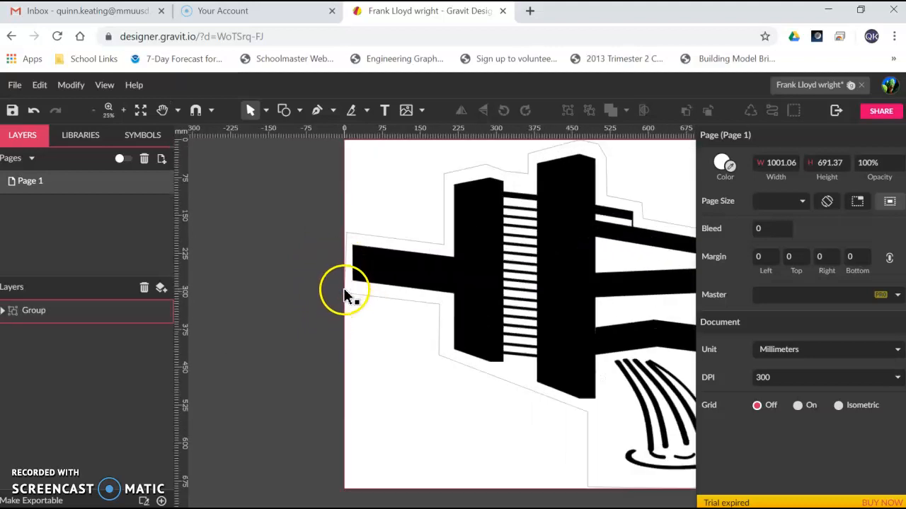
drag(357, 331, 307, 276)
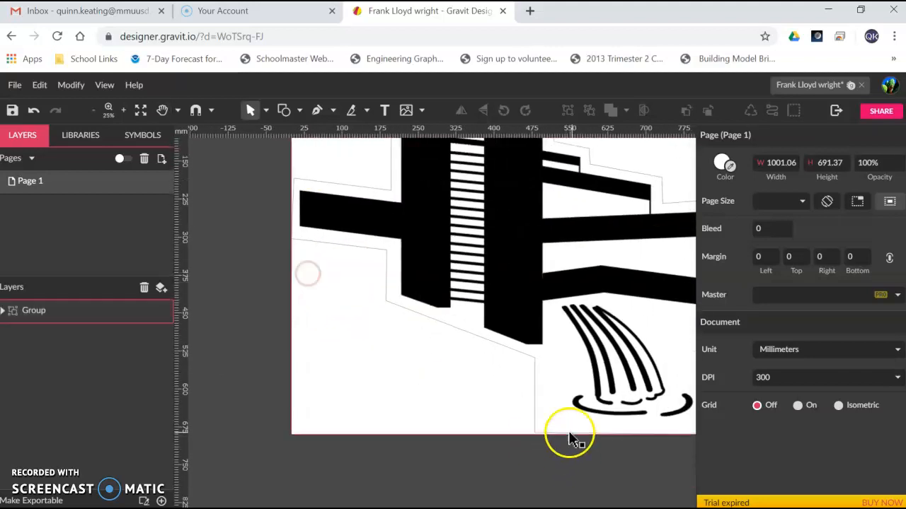
drag(627, 455, 526, 440)
drag(646, 398, 556, 432)
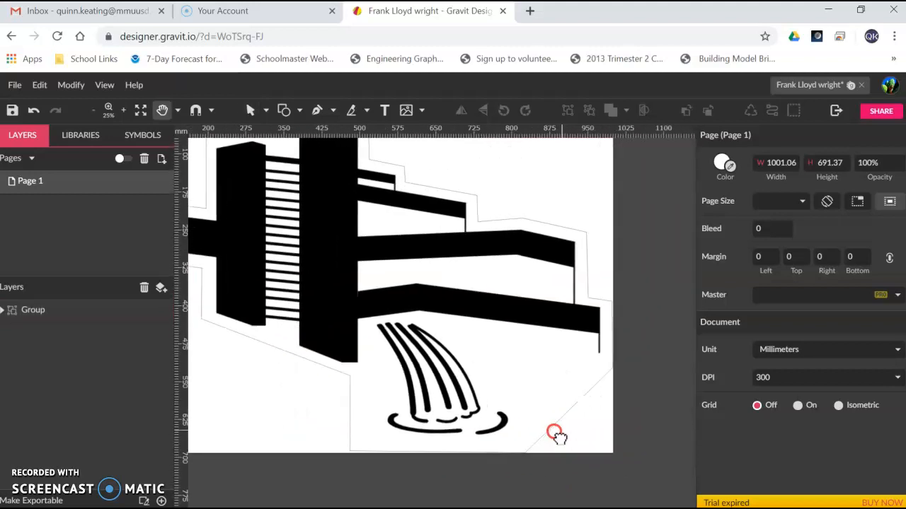
scroll(590, 358, down, 2)
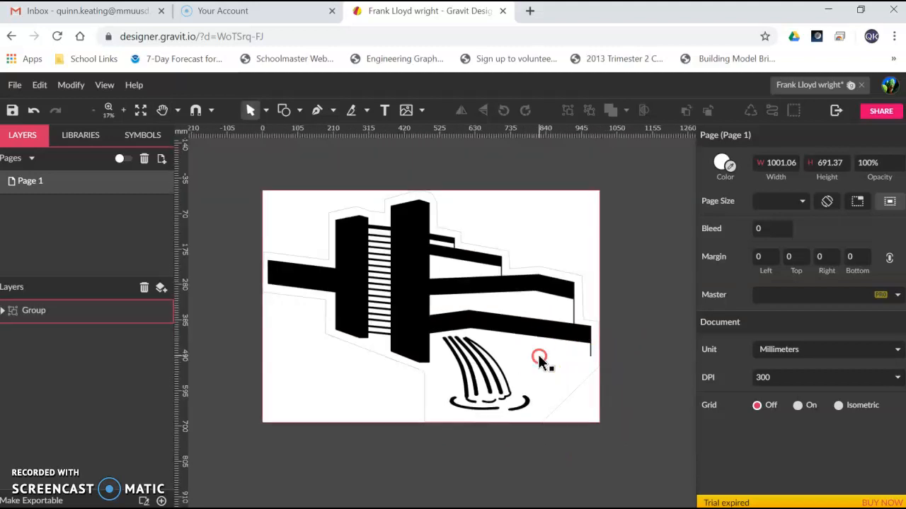
drag(537, 352, 546, 361)
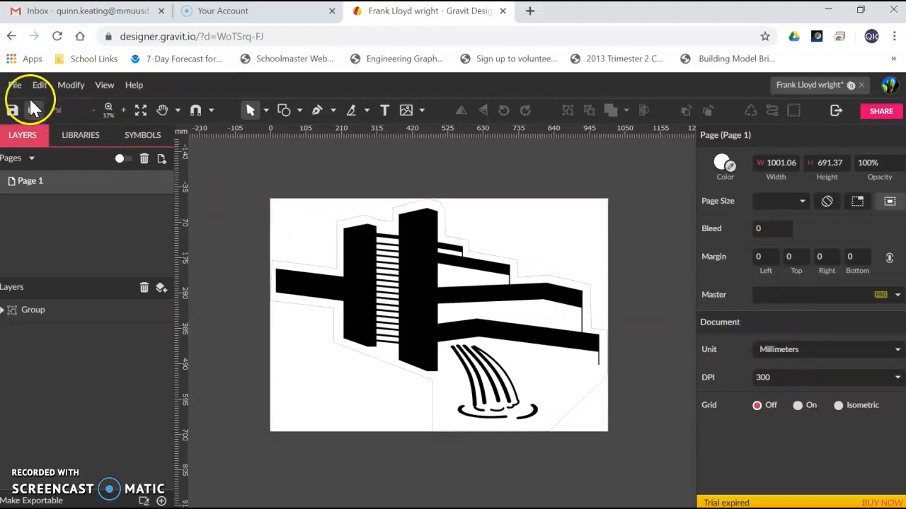
Export the design as a PNG image.
click(16, 85)
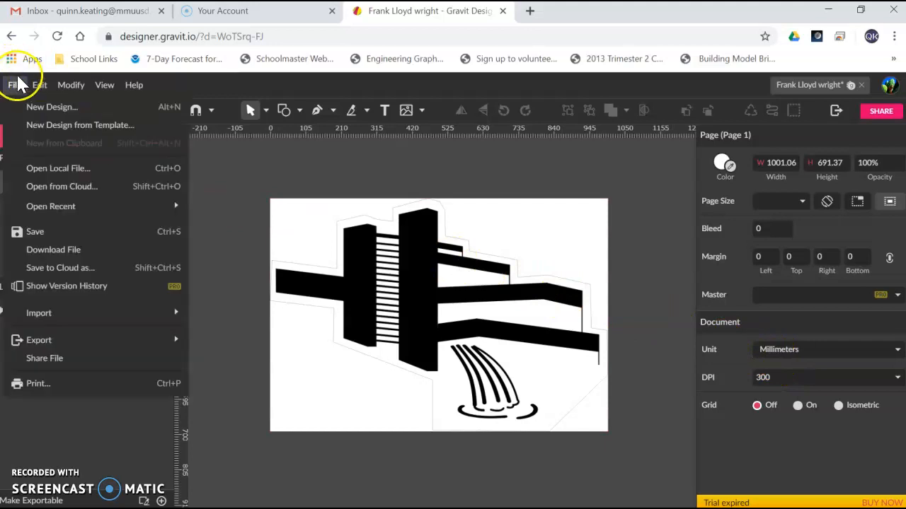
mouse_move(106, 346)
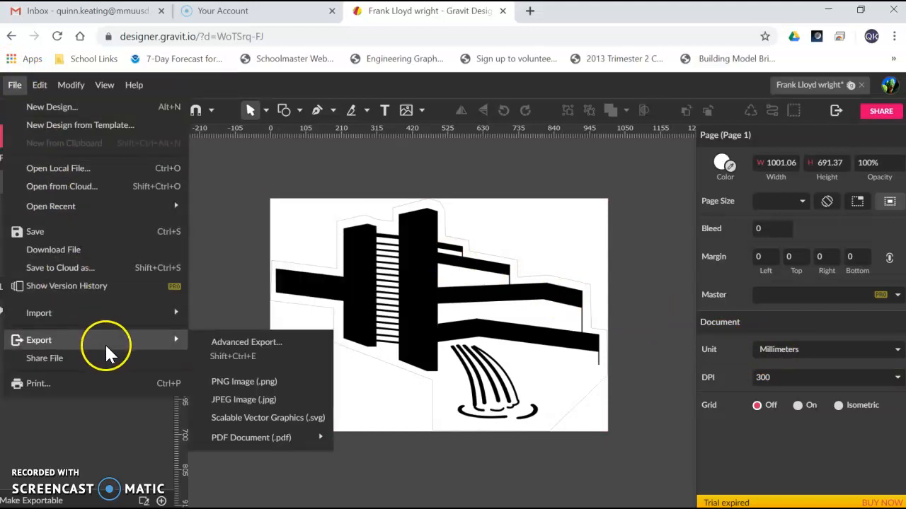
click(248, 384)
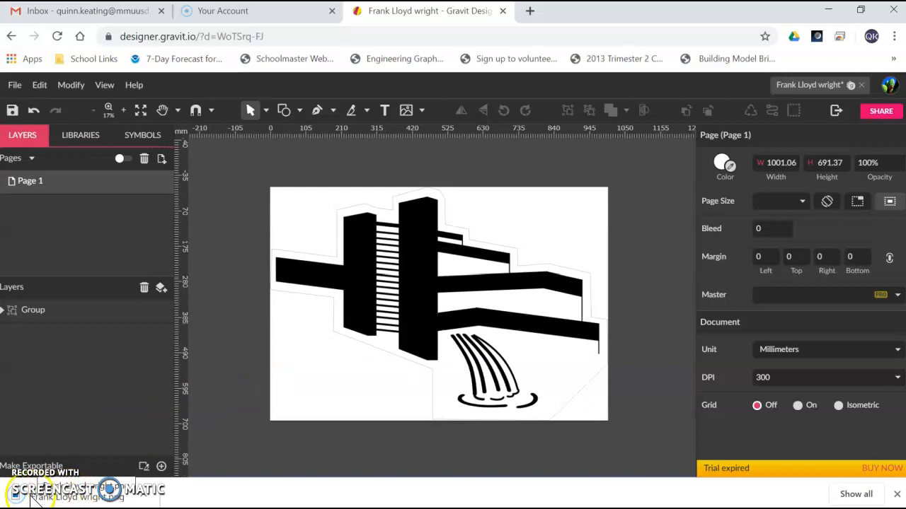